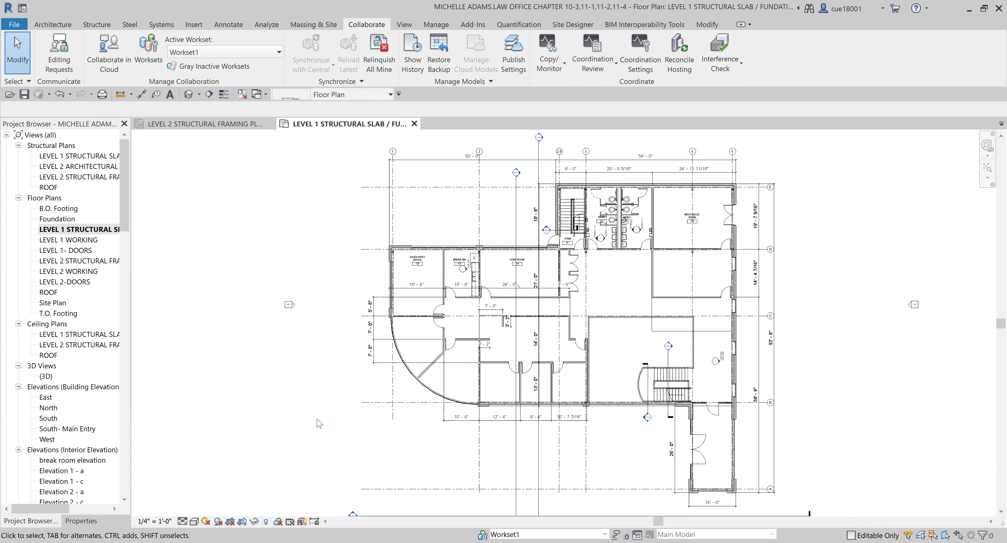
# Duplicate the Level 1 Structural Slab floor plan view with detailing.
pyautogui.click(78, 521)
pyautogui.click(31, 521)
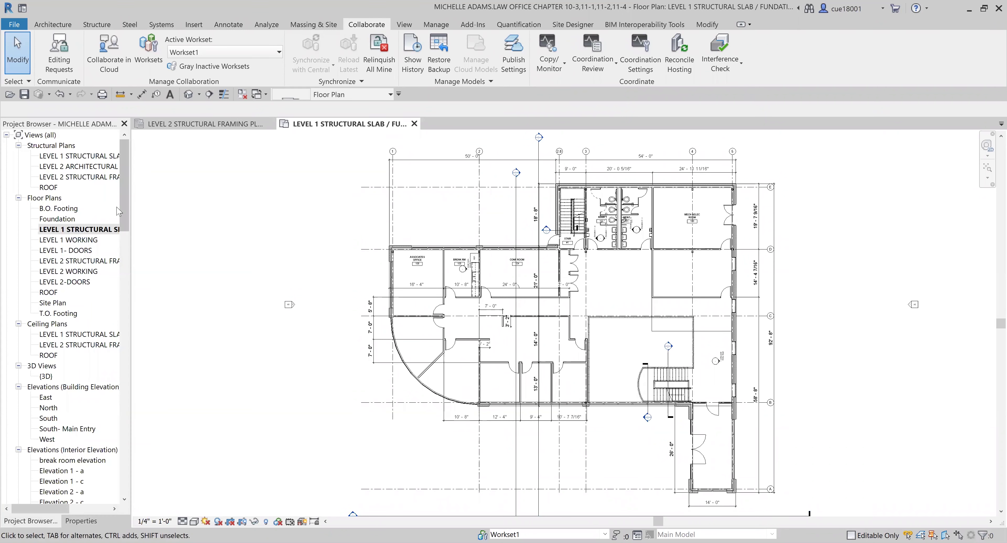
pyautogui.moveTo(125, 200); pyautogui.dragTo(123, 162)
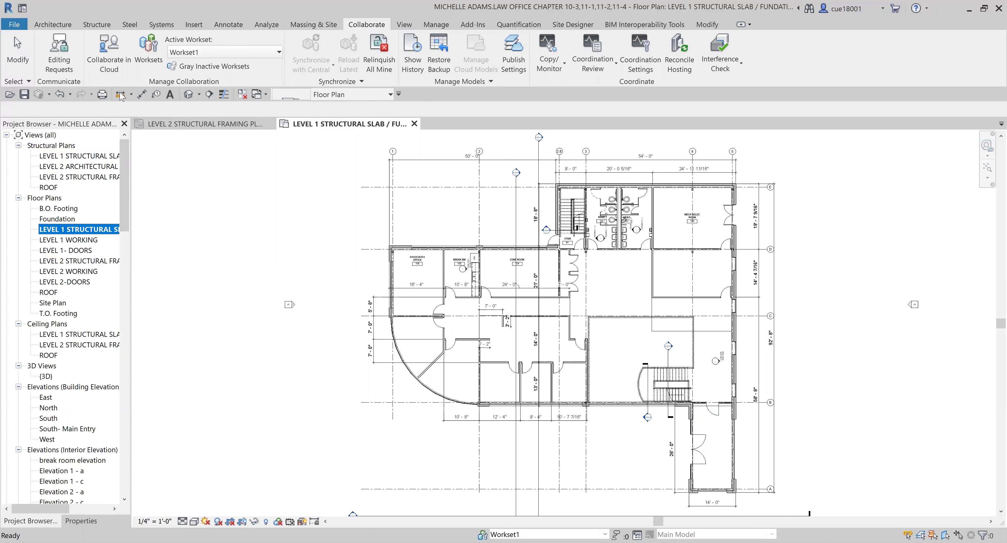
pyautogui.rightClick(94, 233)
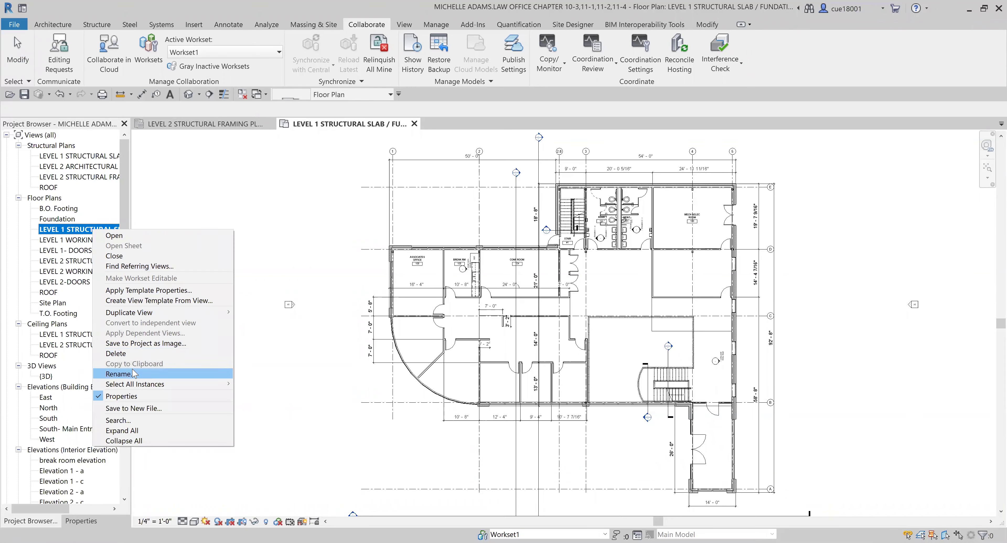
pyautogui.moveTo(134, 317)
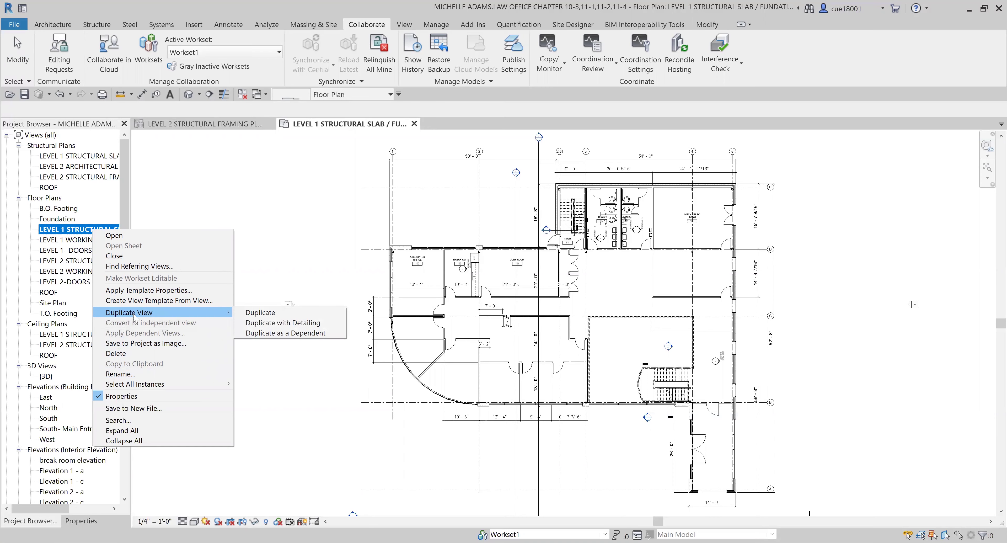
pyautogui.click(278, 322)
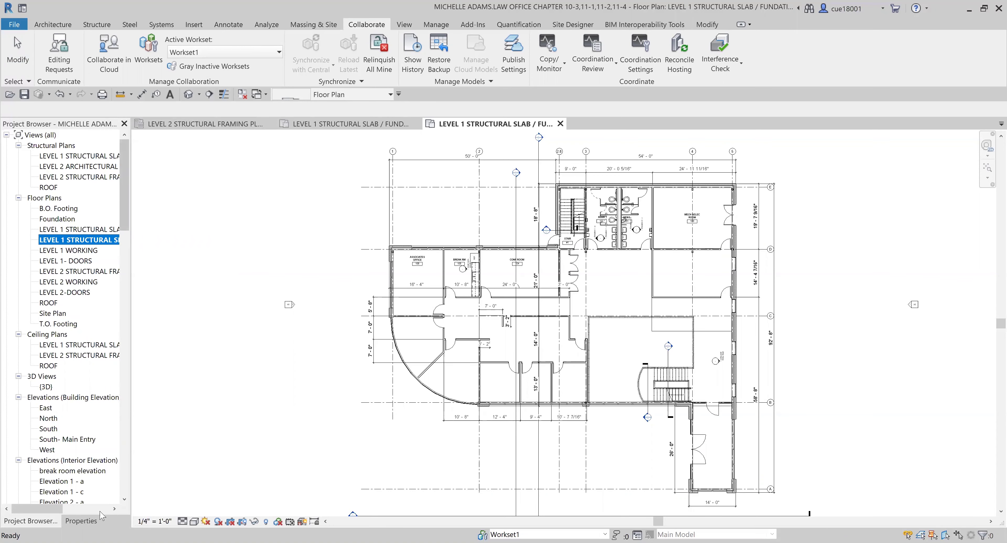
# Examine the duplicated floor plan's view properties, including the available discipline options.
pyautogui.click(92, 521)
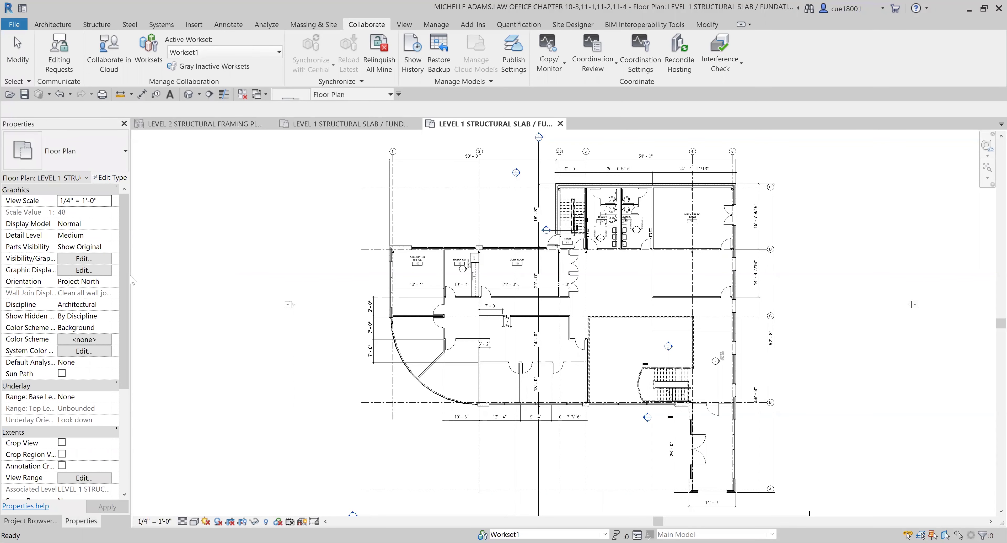
pyautogui.moveTo(129, 278); pyautogui.dragTo(127, 365)
pyautogui.scroll(5, 127, 368)
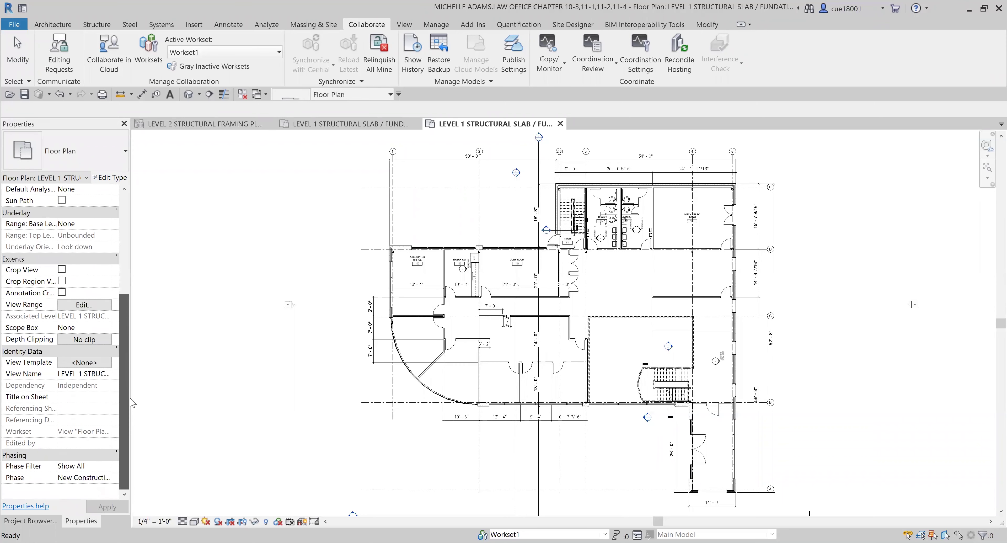
pyautogui.click(31, 521)
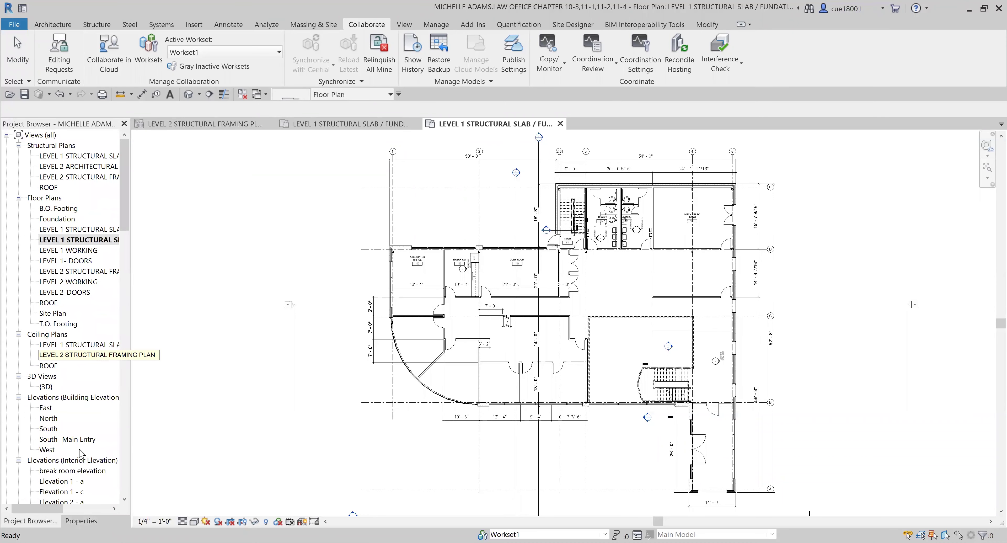
pyautogui.click(81, 521)
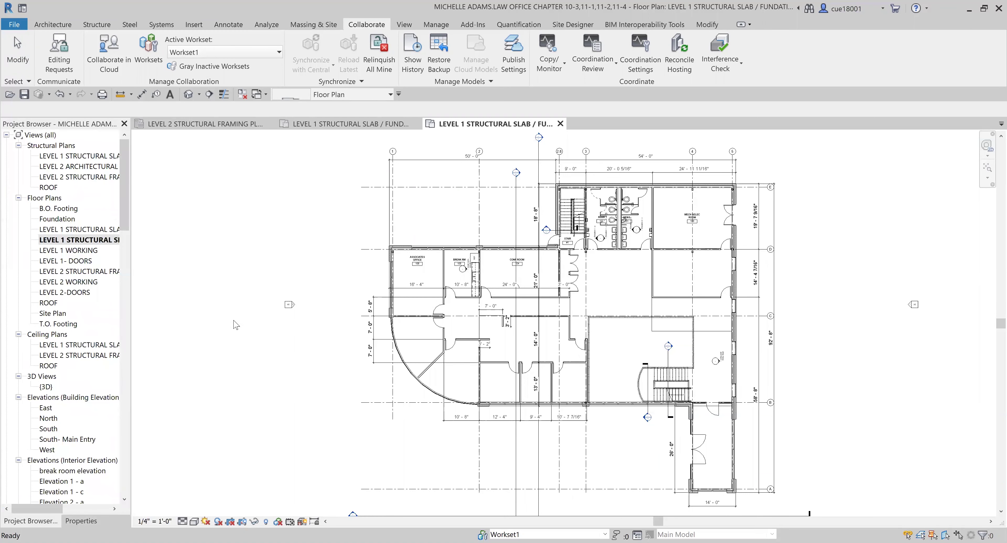
pyautogui.click(81, 521)
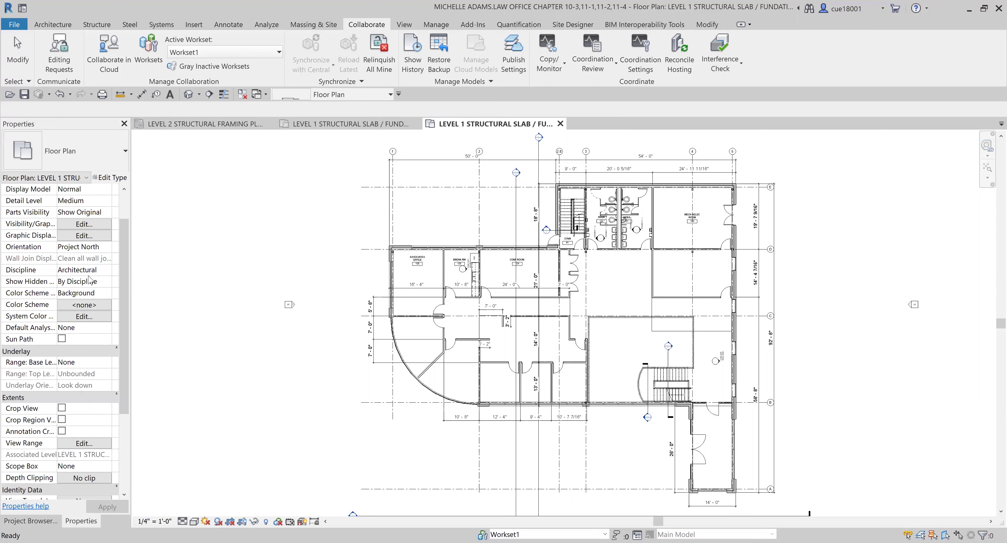
pyautogui.click(107, 272)
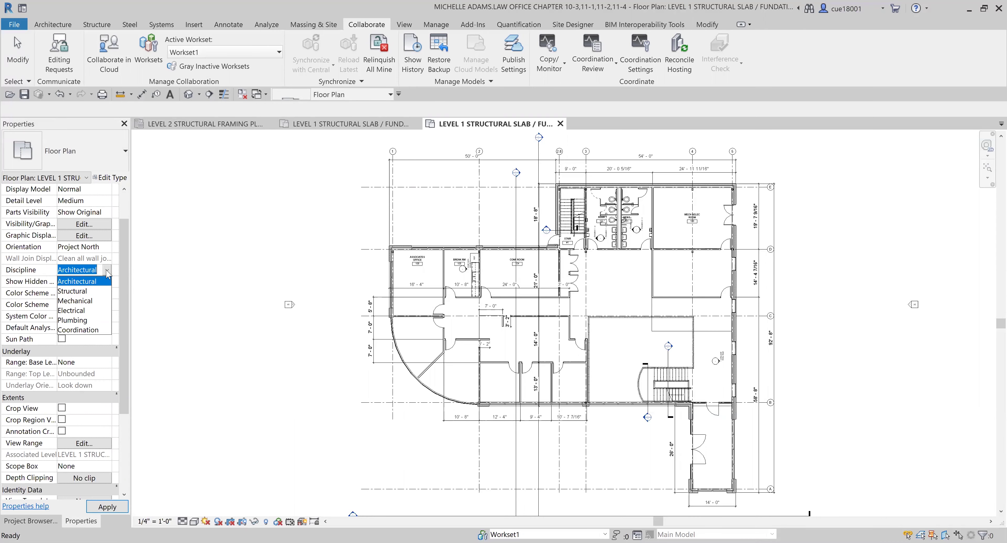
pyautogui.moveTo(125, 273); pyautogui.dragTo(129, 385)
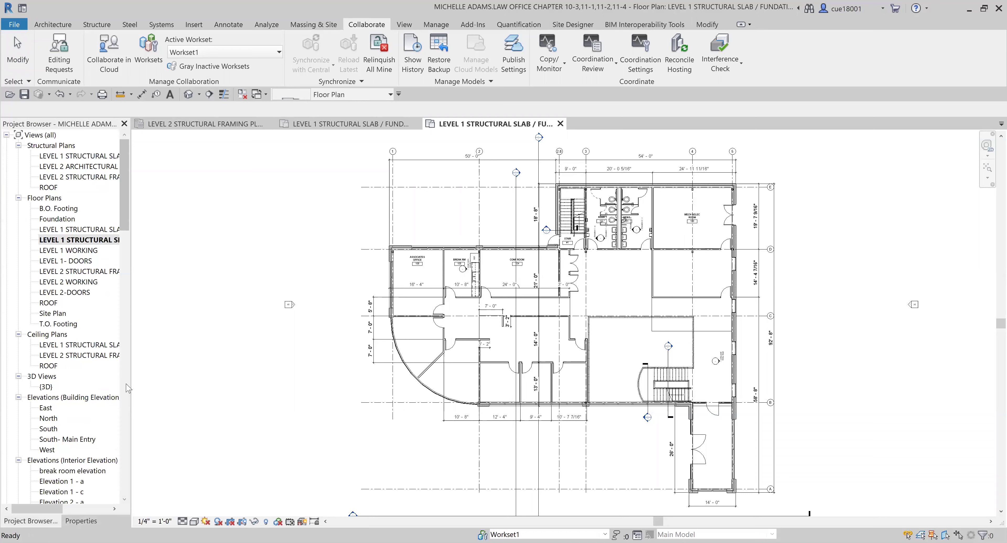
pyautogui.click(76, 521)
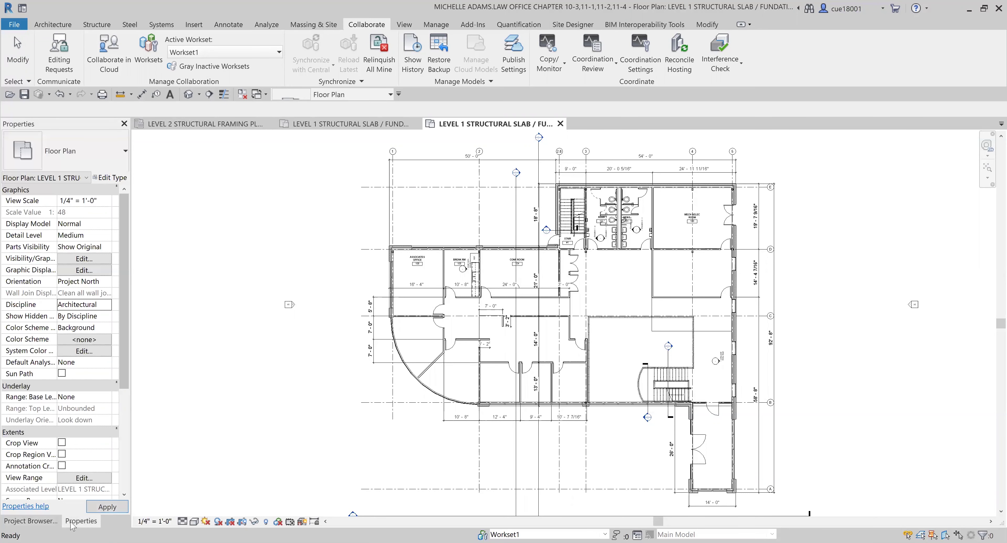
pyautogui.moveTo(127, 350); pyautogui.dragTo(127, 407)
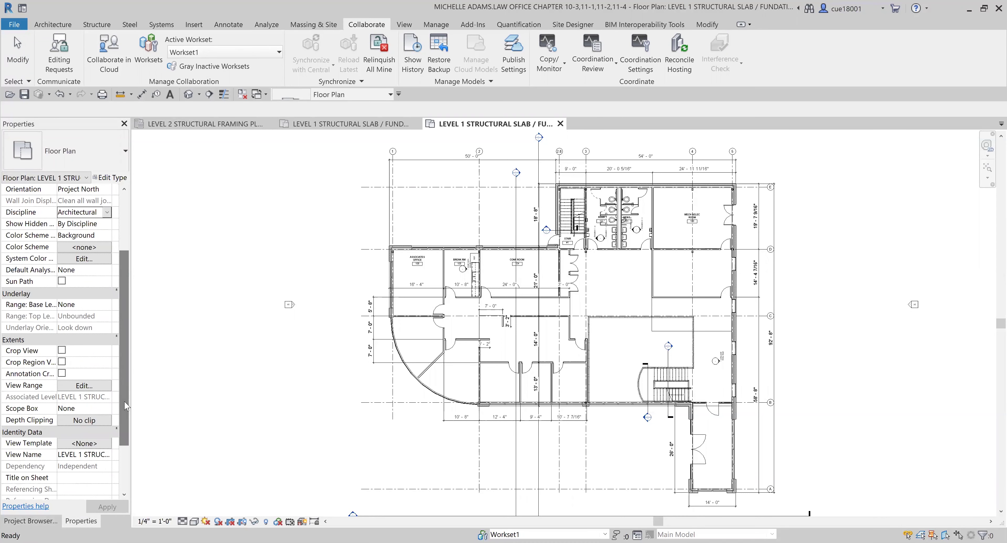
# Review the view templates available for the floor plan, comparing the Architectural Plan and Architectural Roof Plan settings and the view scale options.
pyautogui.click(78, 445)
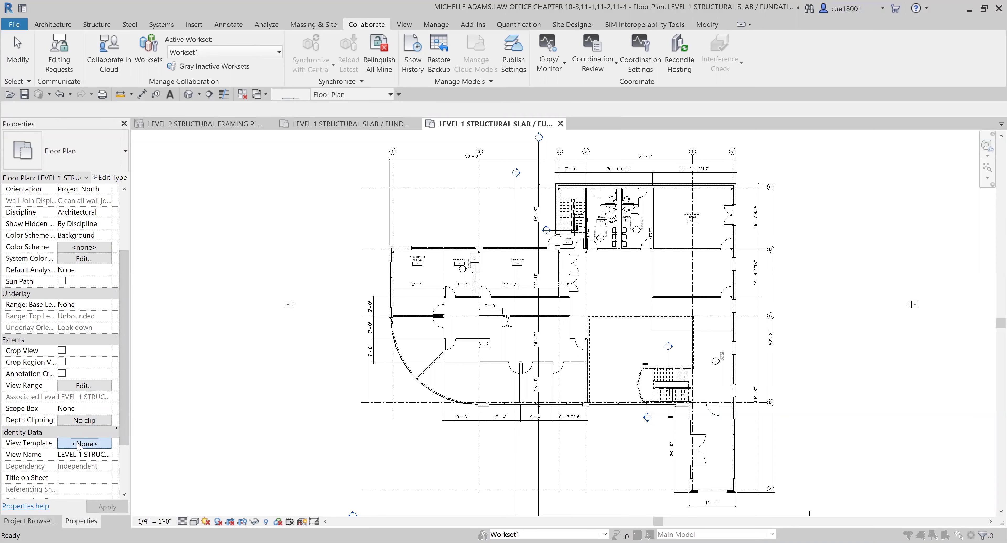
pyautogui.click(78, 445)
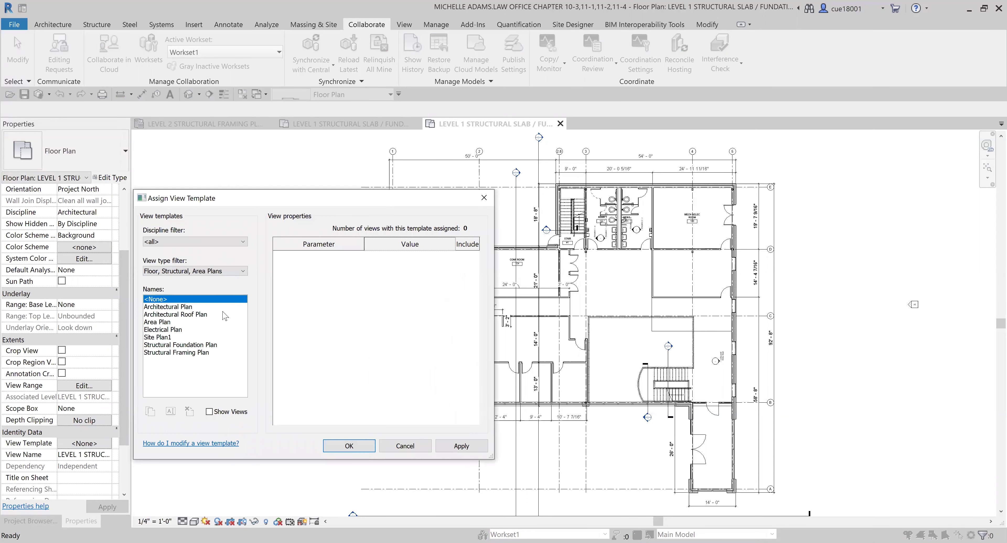
pyautogui.click(174, 273)
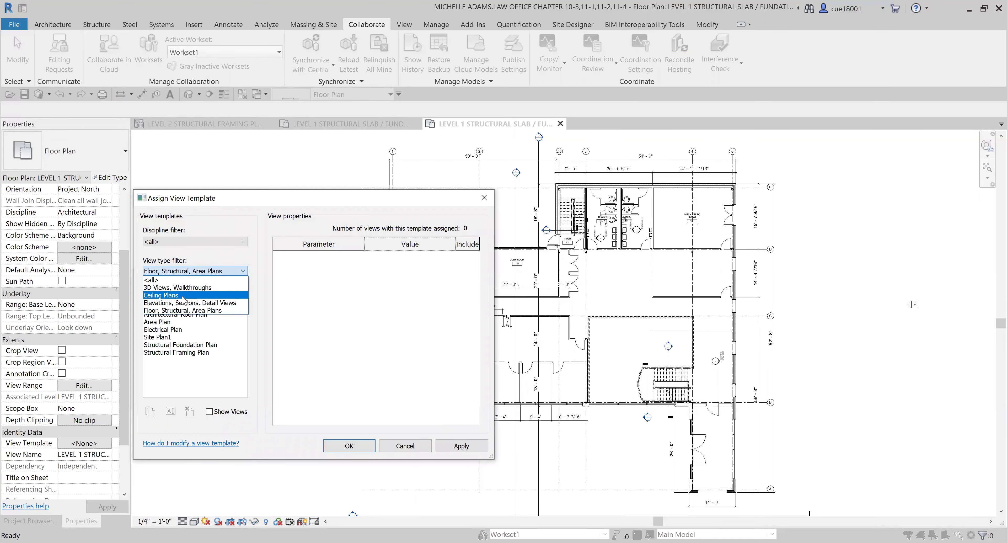
pyautogui.click(184, 274)
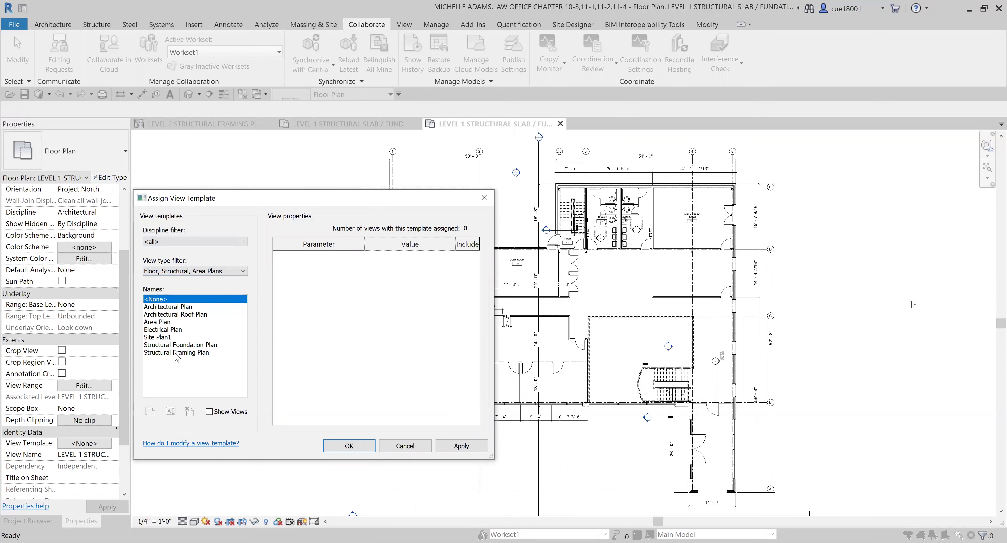
pyautogui.click(172, 307)
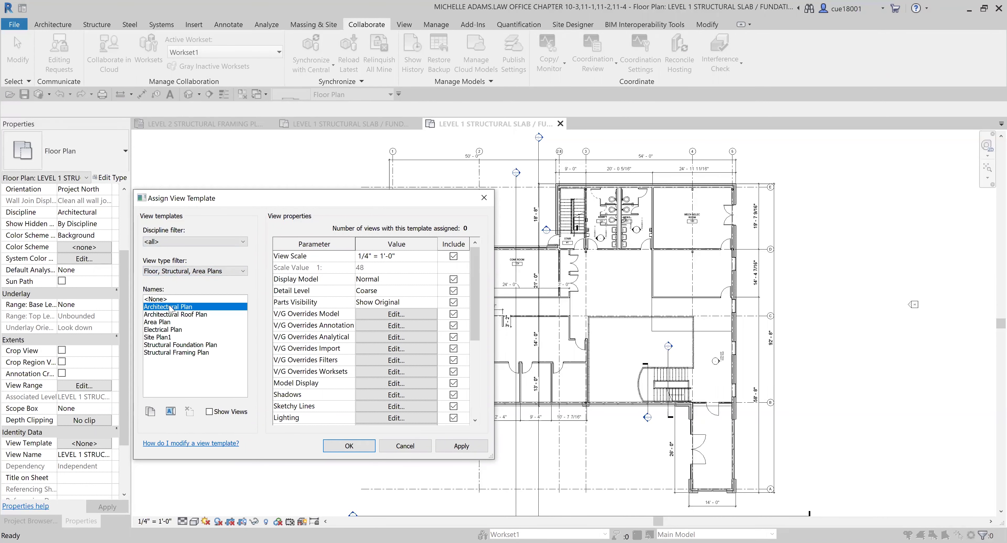
pyautogui.click(433, 257)
pyautogui.click(434, 256)
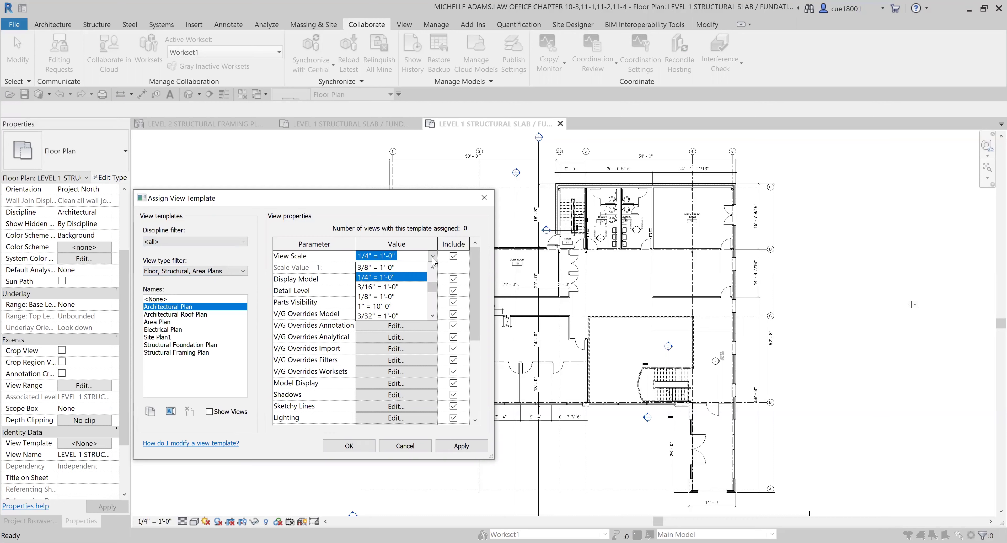
pyautogui.click(433, 259)
pyautogui.click(203, 330)
pyautogui.click(180, 308)
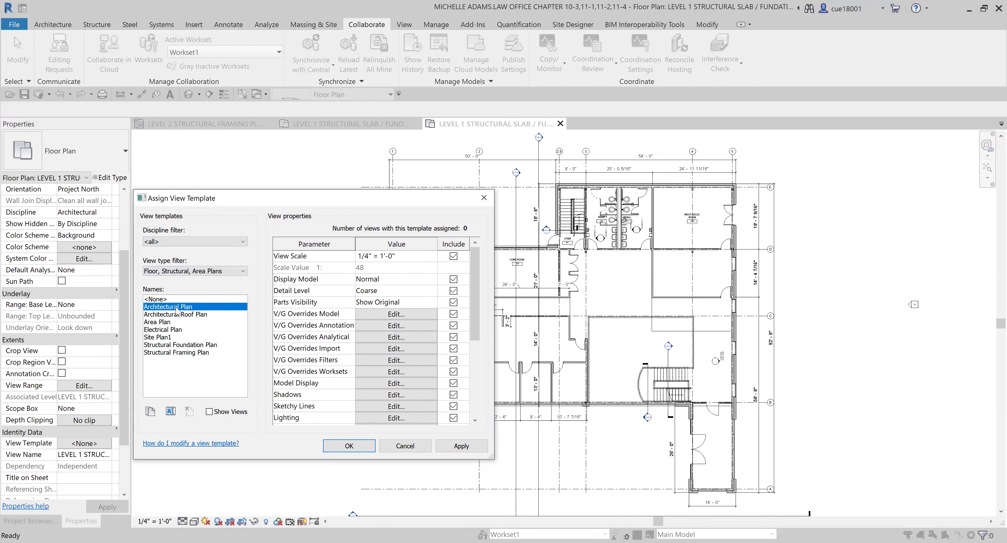
pyautogui.click(176, 315)
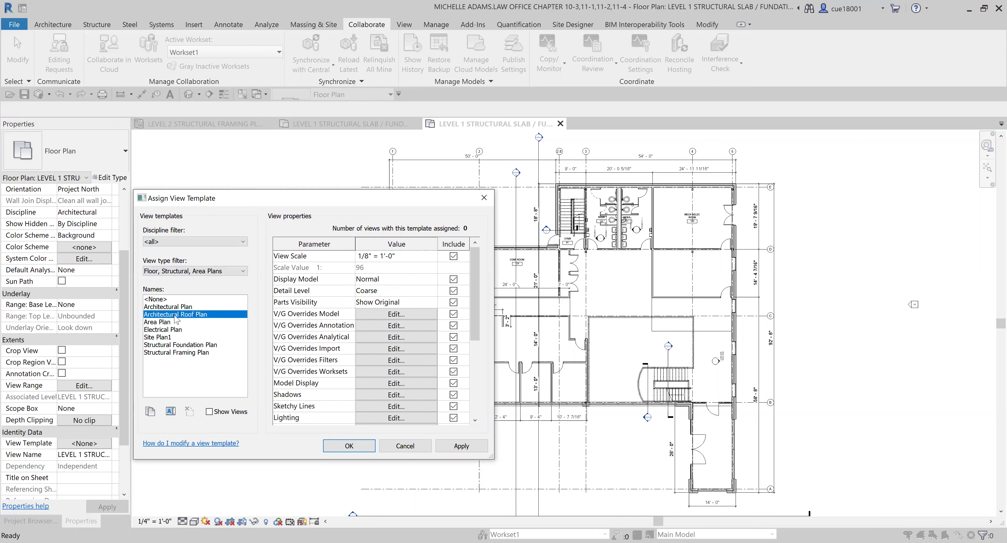
# Examine the model category visibility overrides of the Architectural Roof Plan template and exit without assigning a template.
pyautogui.click(380, 318)
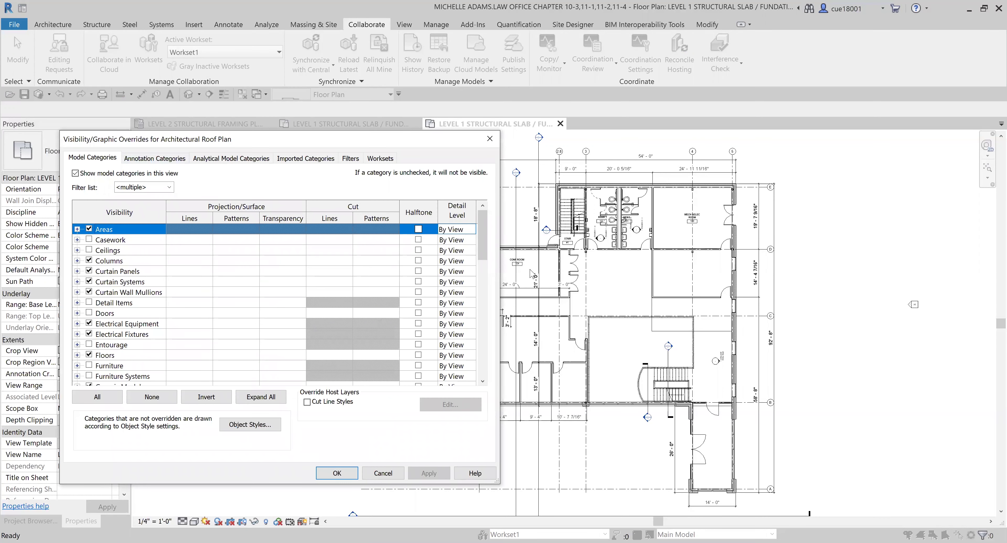
pyautogui.scroll(-1, 488, 268)
pyautogui.scroll(-3, 488, 274)
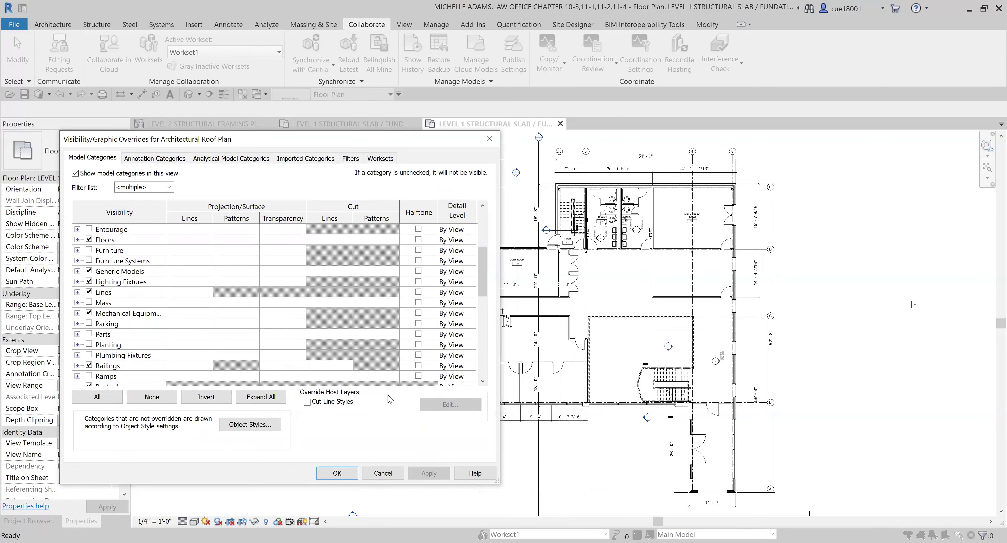
pyautogui.click(384, 473)
pyautogui.click(403, 446)
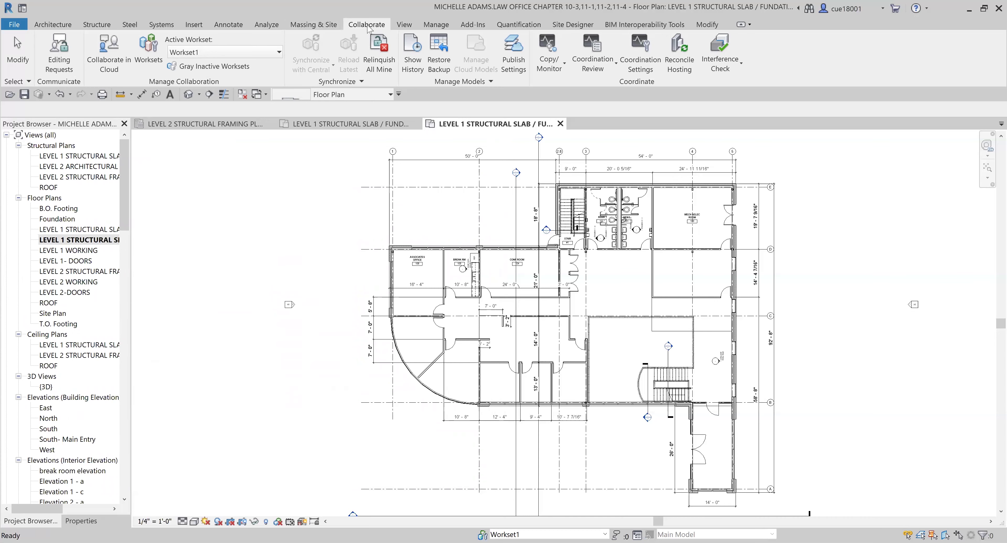
# Inspect the project's worksets and the options for a new workset without creating one.
pyautogui.click(150, 64)
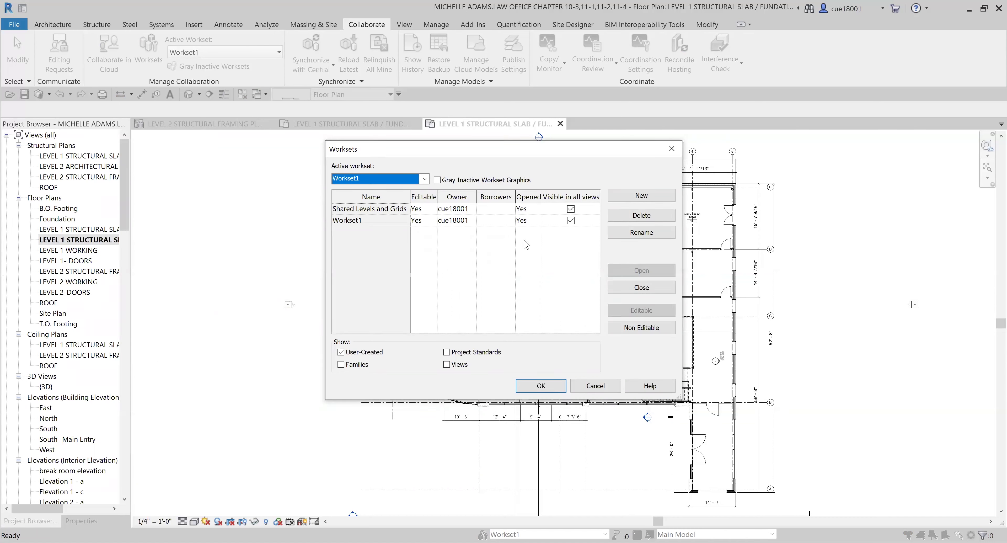
pyautogui.click(622, 201)
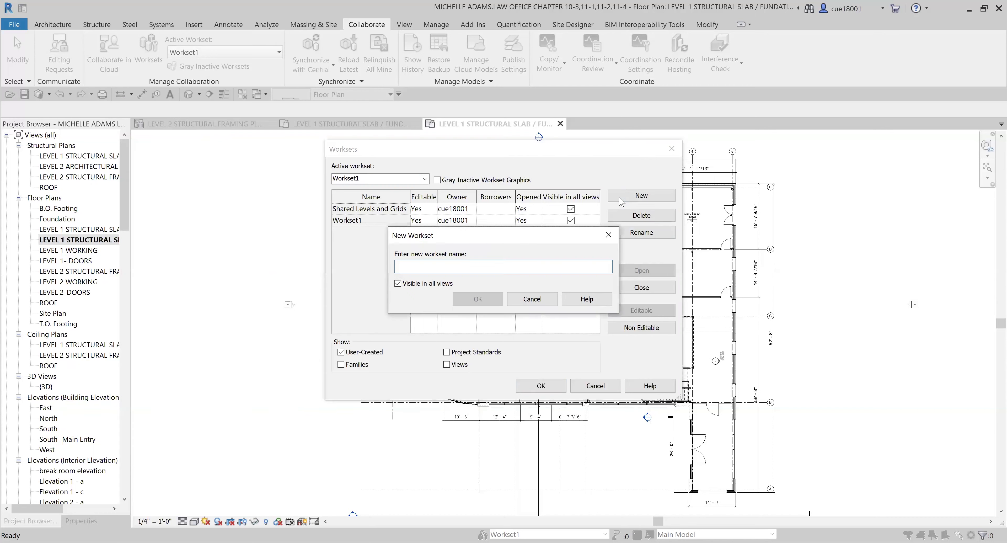
pyautogui.click(532, 299)
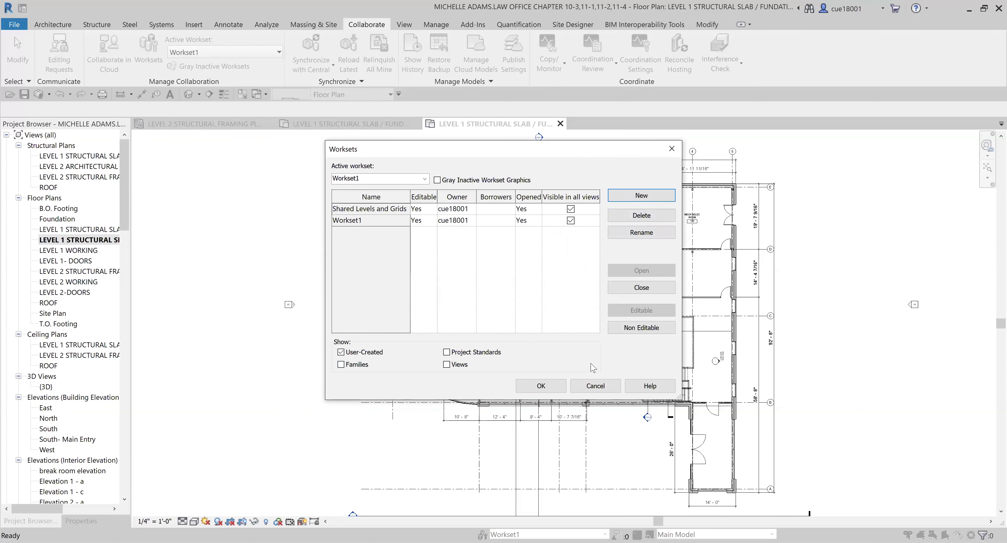
pyautogui.click(582, 389)
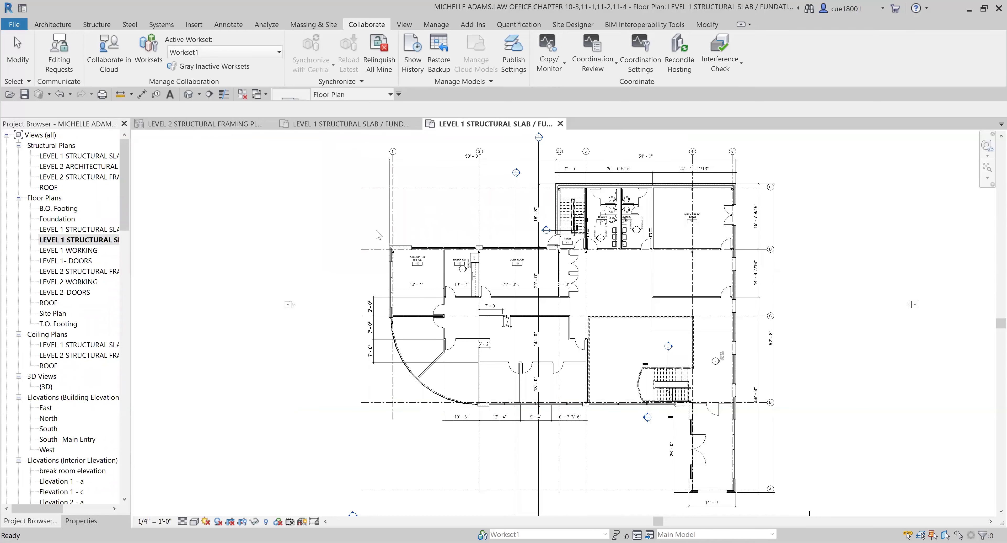
# Choose Workset1 as the workset of the break room wall cabinet and undo the last change.
pyautogui.click(477, 280)
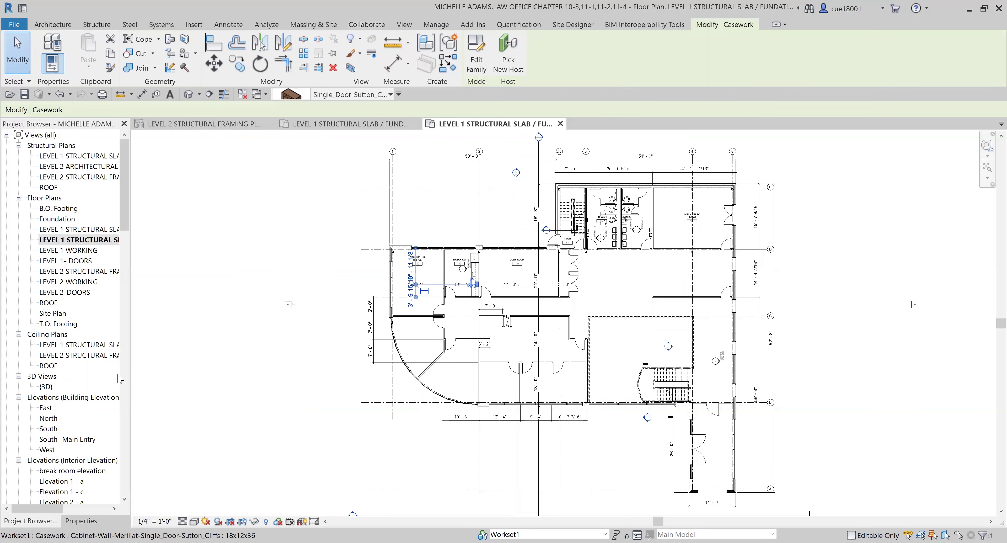
pyautogui.click(84, 523)
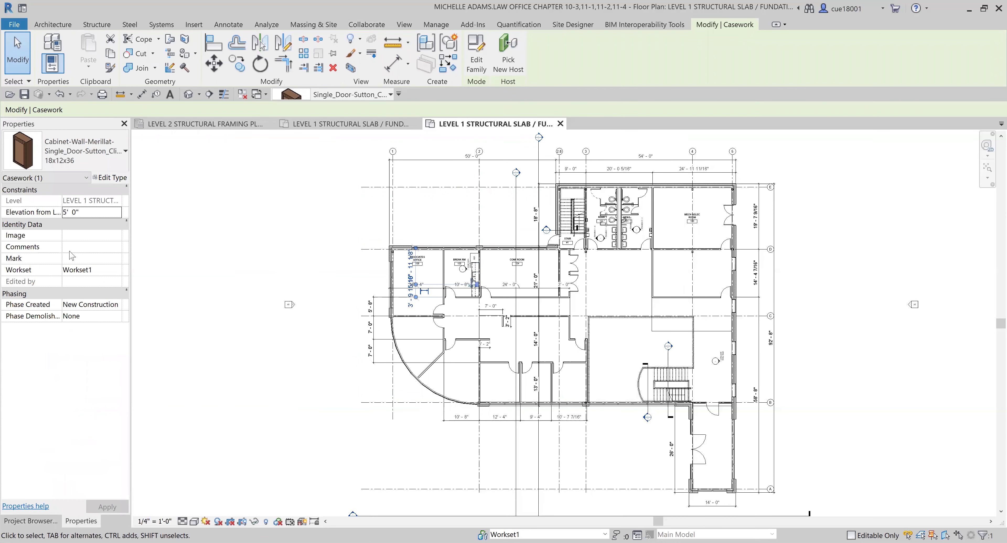
pyautogui.click(117, 273)
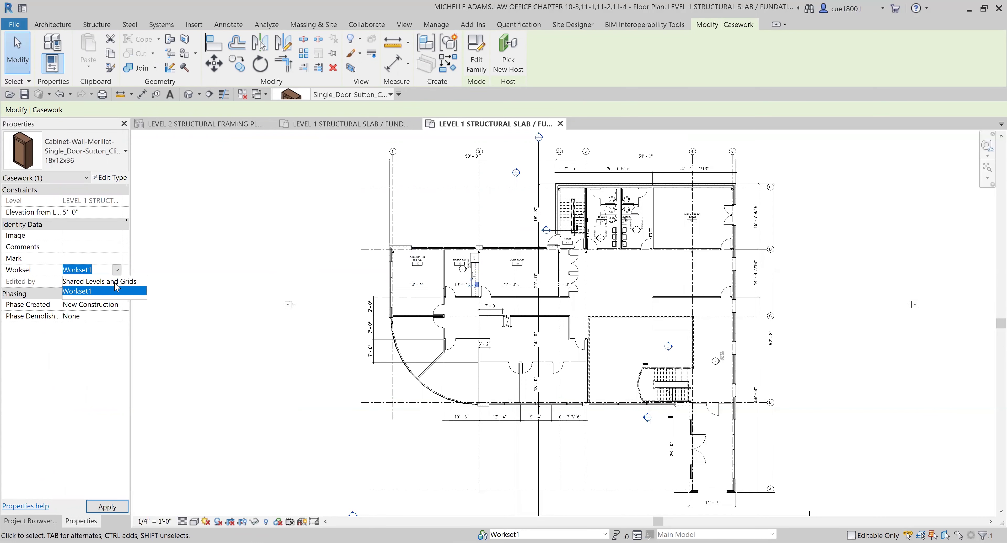
pyautogui.click(116, 291)
pyautogui.click(253, 352)
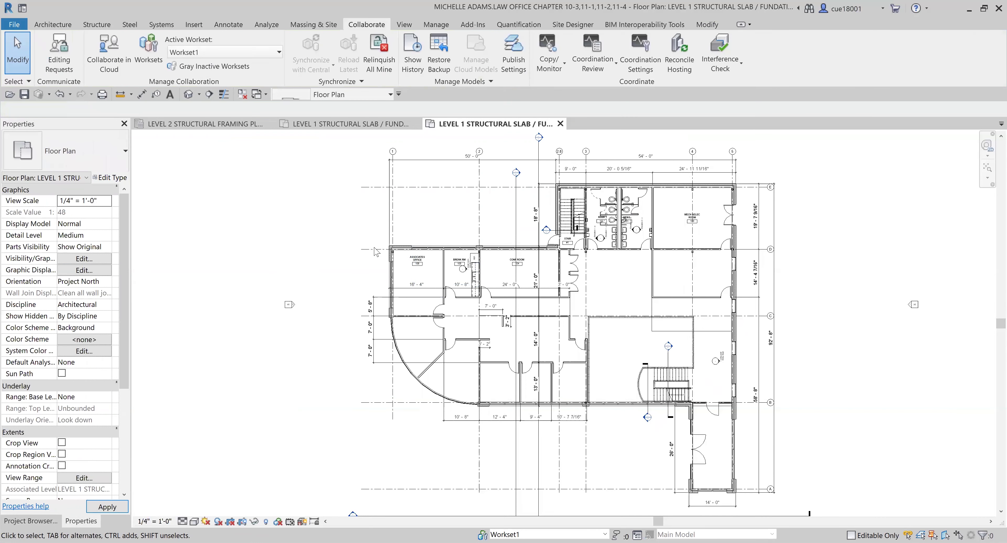
pyautogui.click(61, 96)
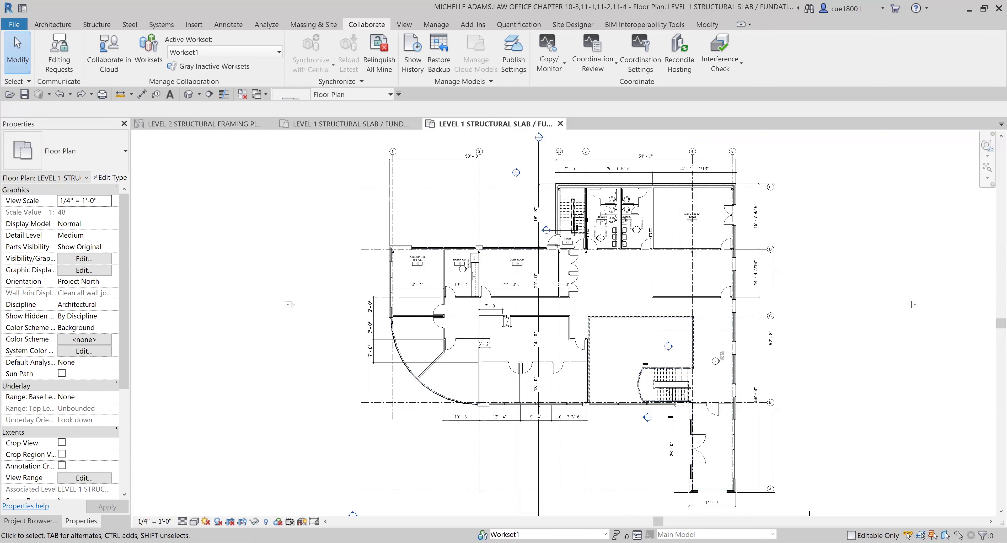
pyautogui.click(30, 521)
pyautogui.click(94, 522)
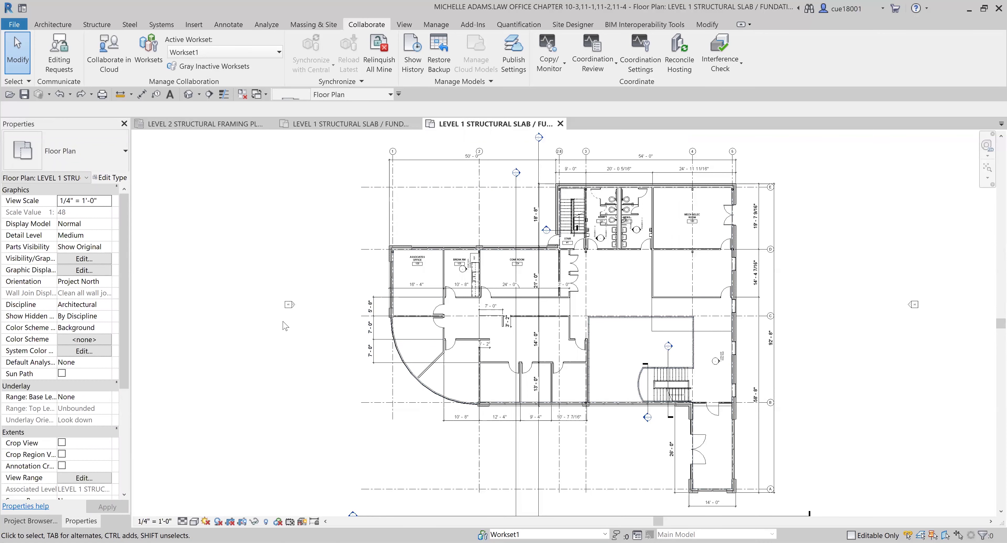